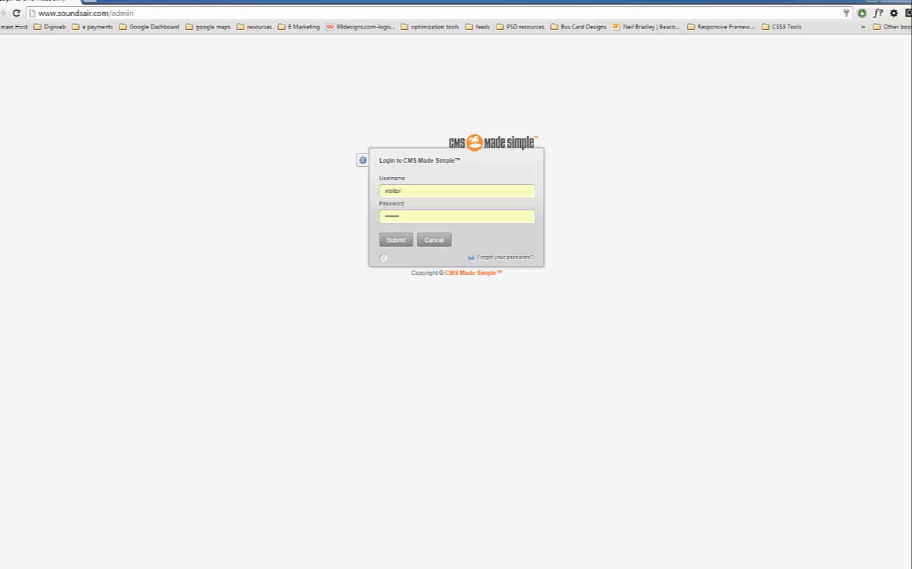
pyautogui.press('BackSpace')
pyautogui.press('BackSpace')
pyautogui.press('BackSpace')
pyautogui.press('BackSpace')
pyautogui.press('BackSpace')
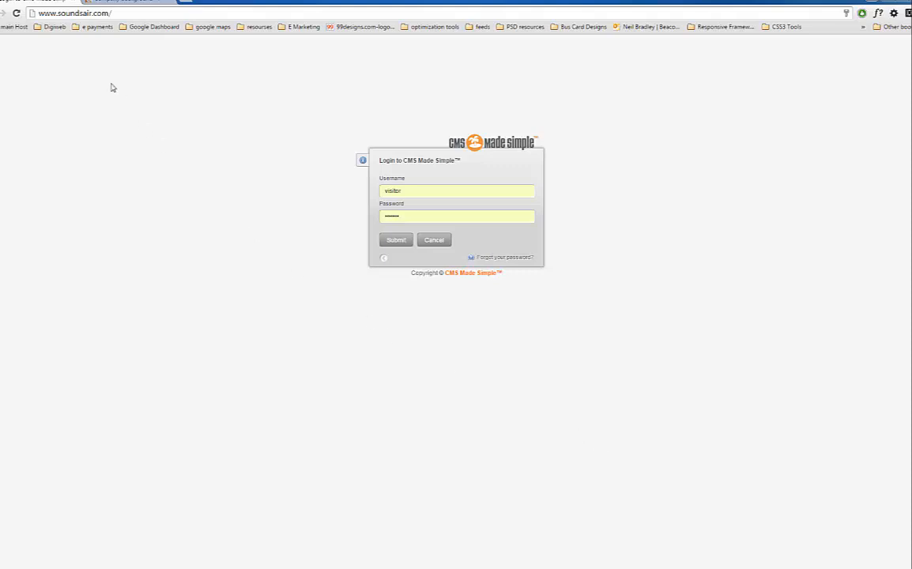
pyautogui.click(124, 12)
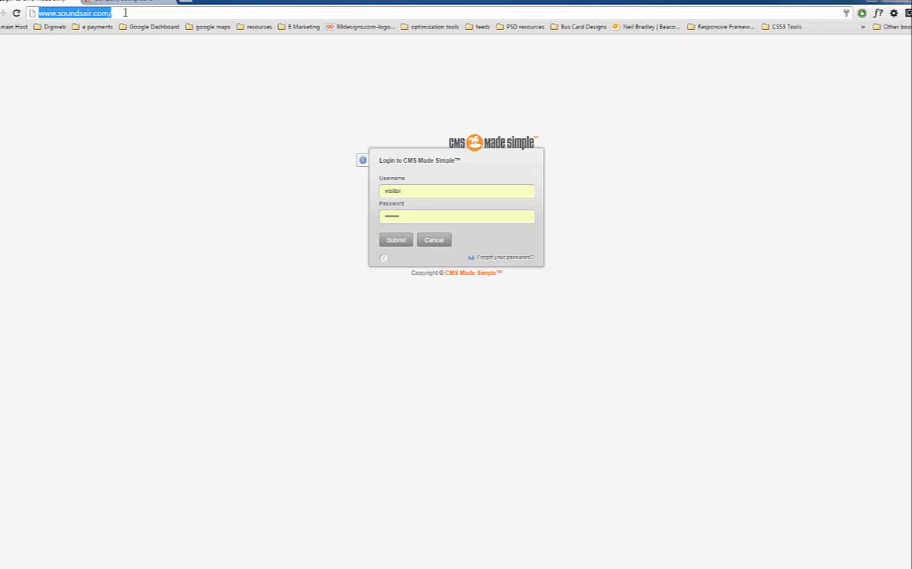
pyautogui.click(125, 12)
pyautogui.write('adm')
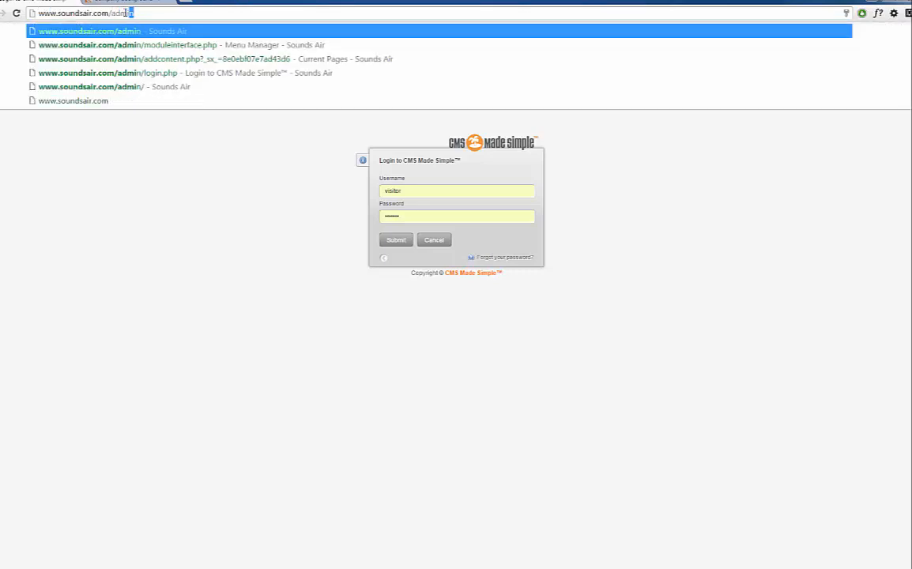
pyautogui.write('in')
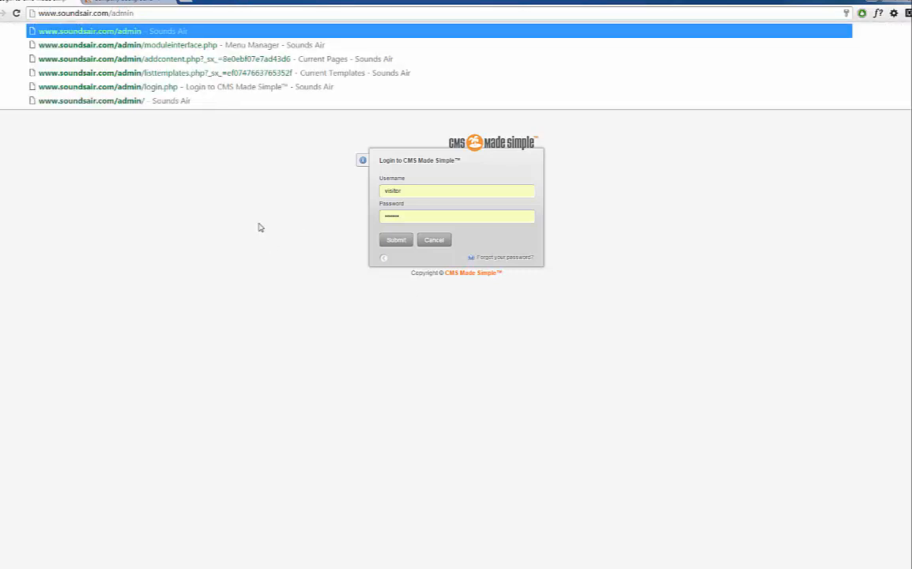
pyautogui.click(113, 12)
pyautogui.write('c')
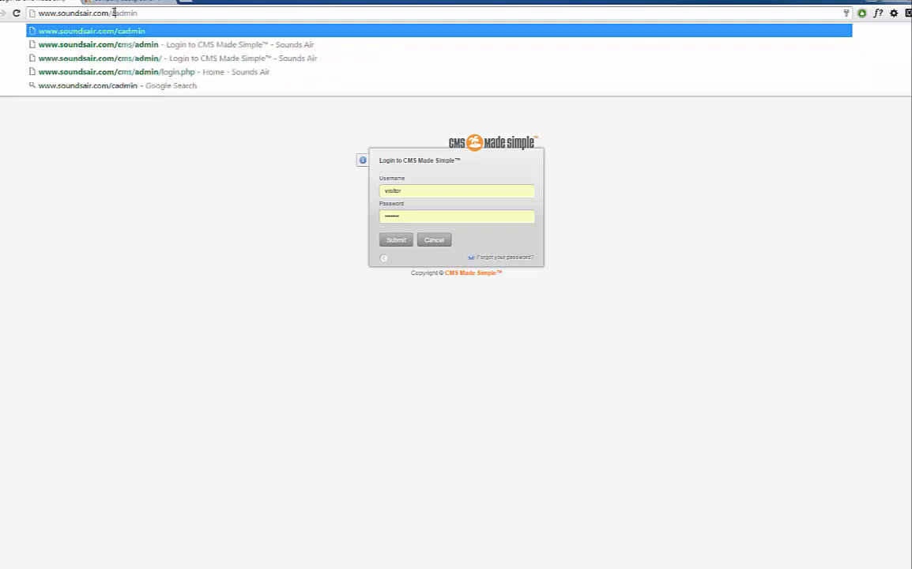
pyautogui.write('ms/')
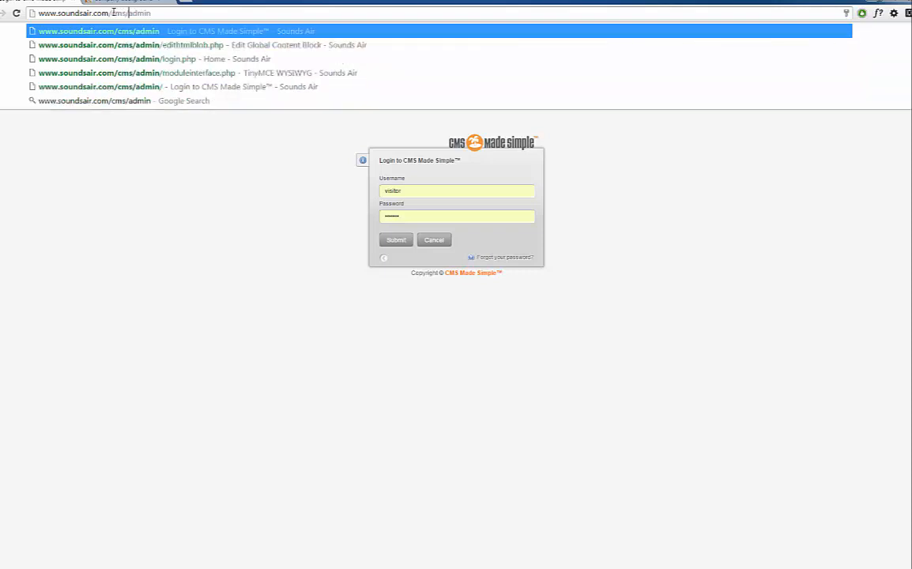
pyautogui.press('Return')
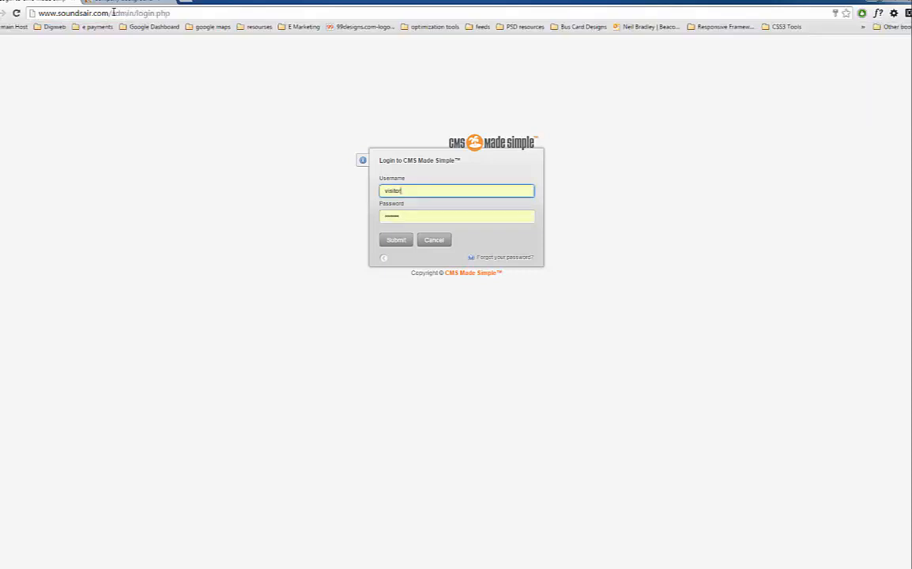
# Log in with the prefilled visitor credentials and open the Pages list in the Content section
pyautogui.moveTo(141, 568)
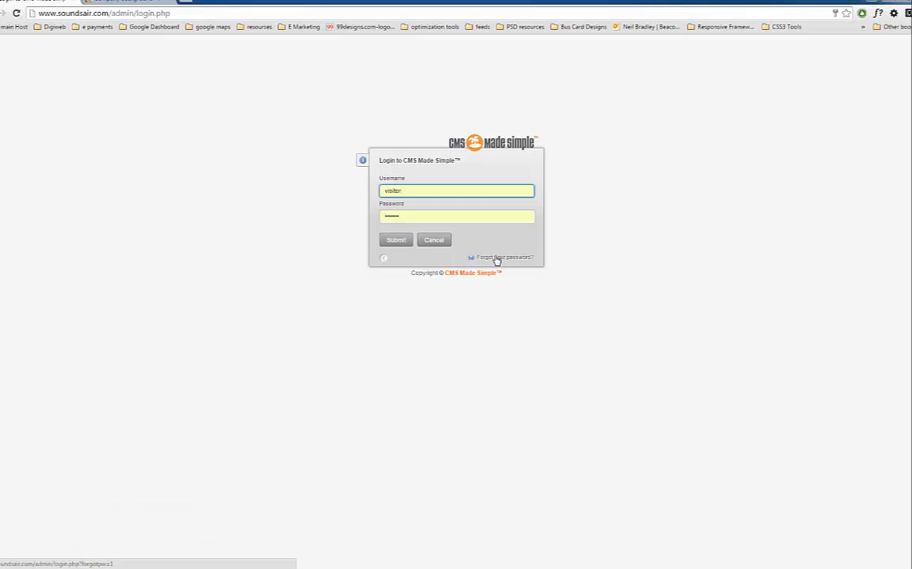
pyautogui.click(401, 242)
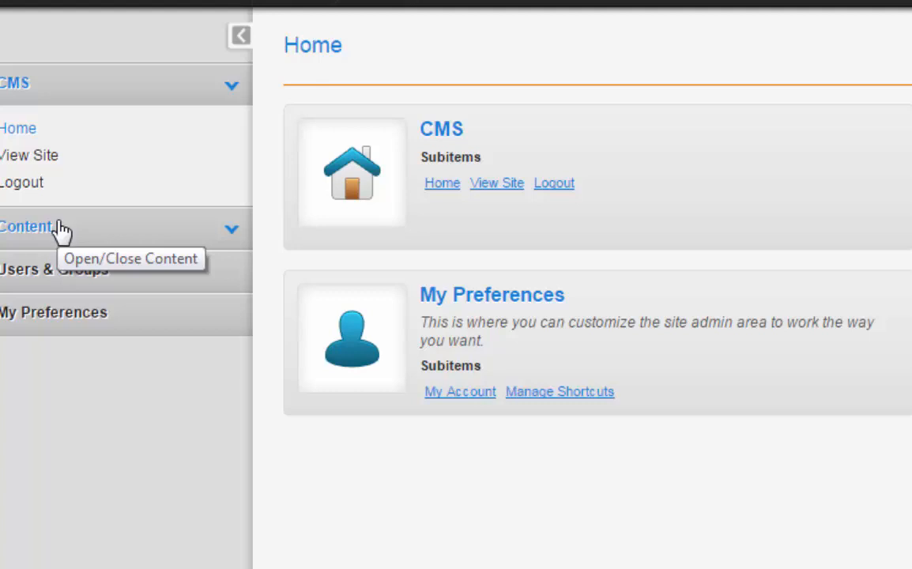
pyautogui.click(52, 229)
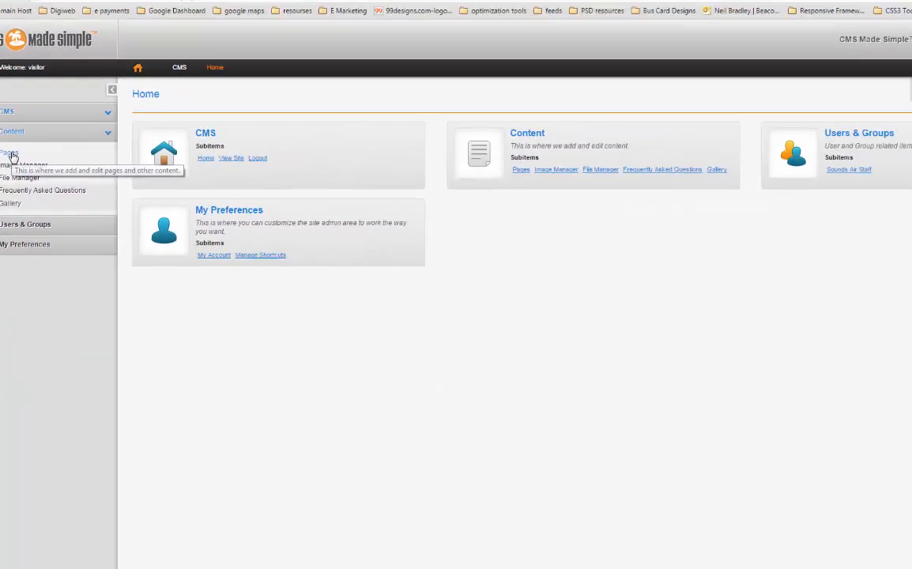
pyautogui.click(11, 155)
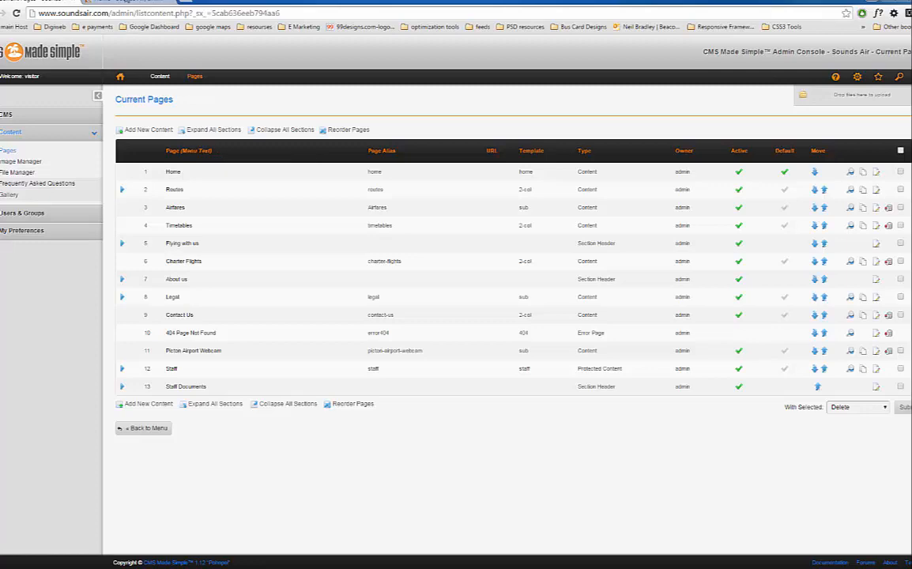
# Compare the Flying with us subpages in the page list with the Flying with us menu on the public site
pyautogui.click(111, 4)
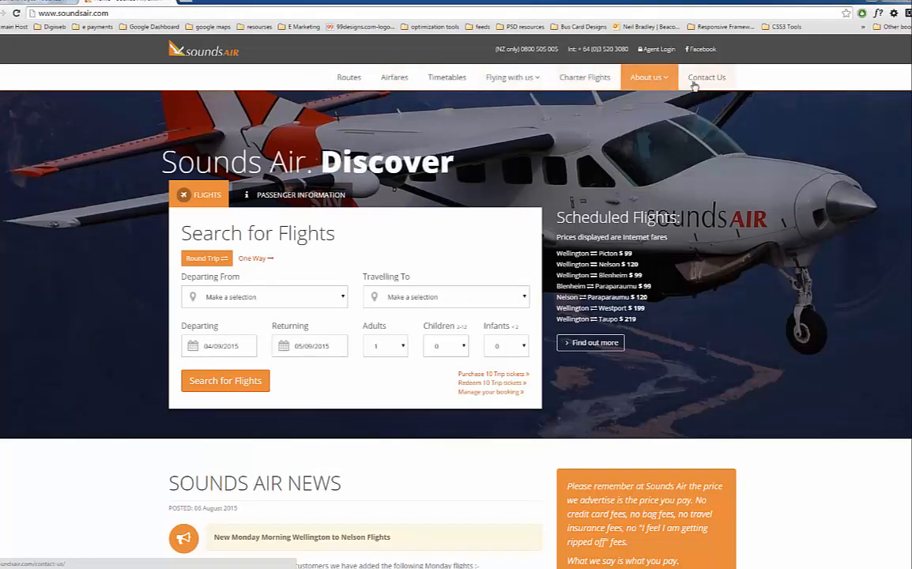
pyautogui.click(55, 4)
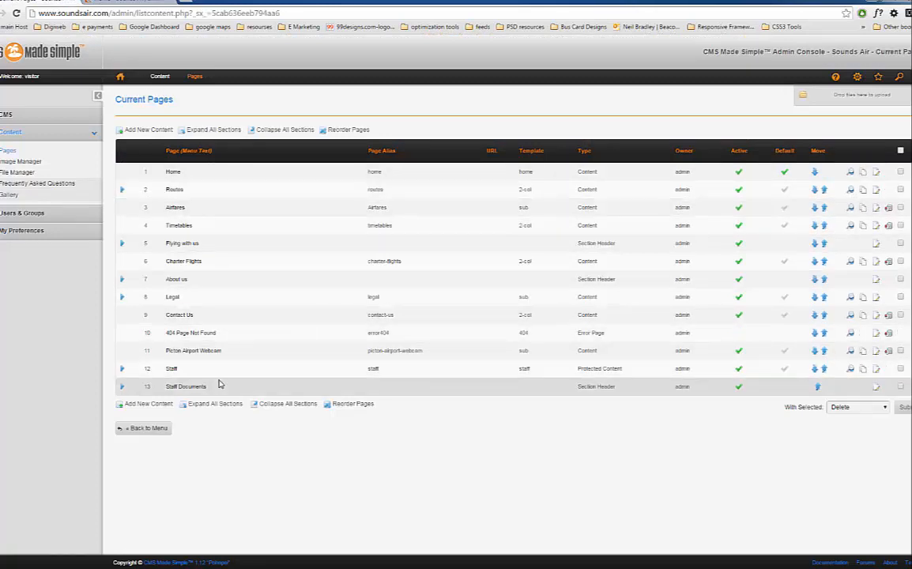
pyautogui.click(123, 245)
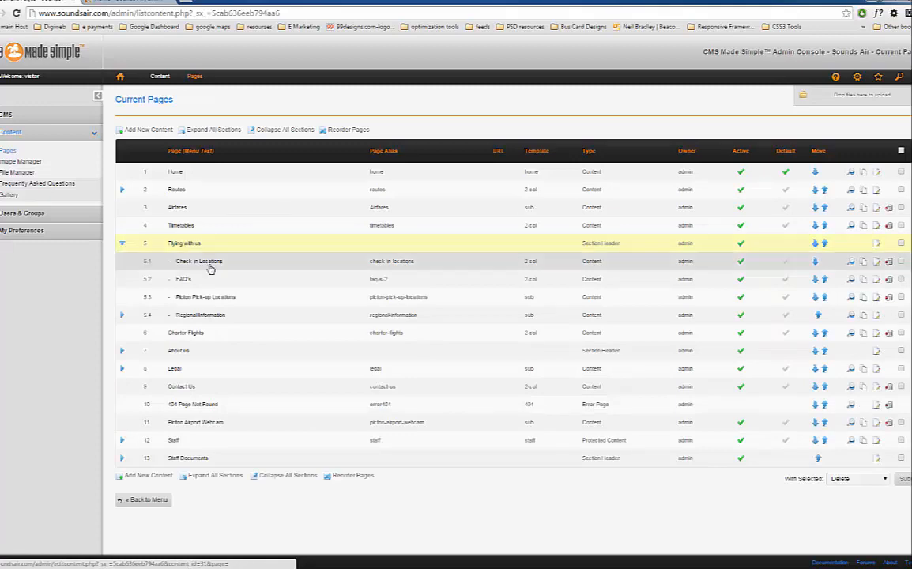
pyautogui.click(116, 3)
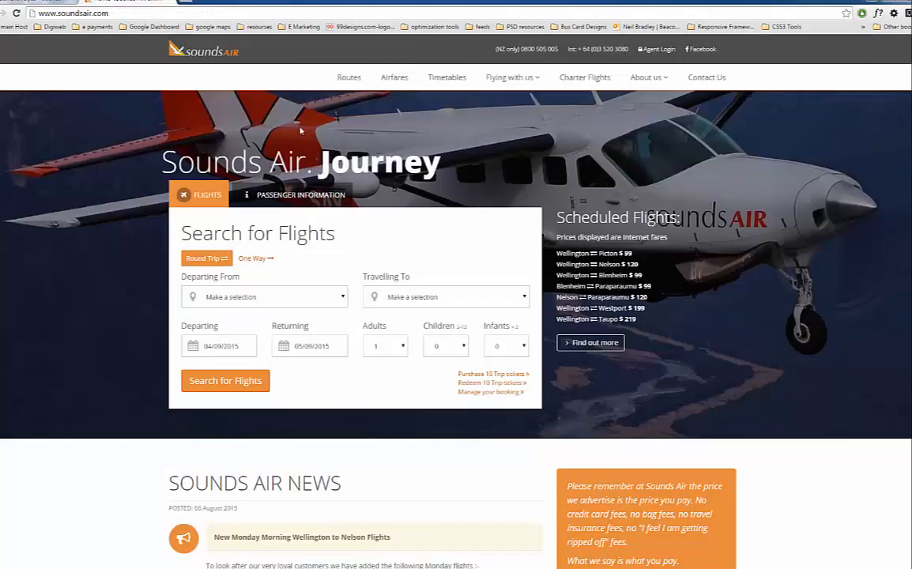
pyautogui.moveTo(509, 77)
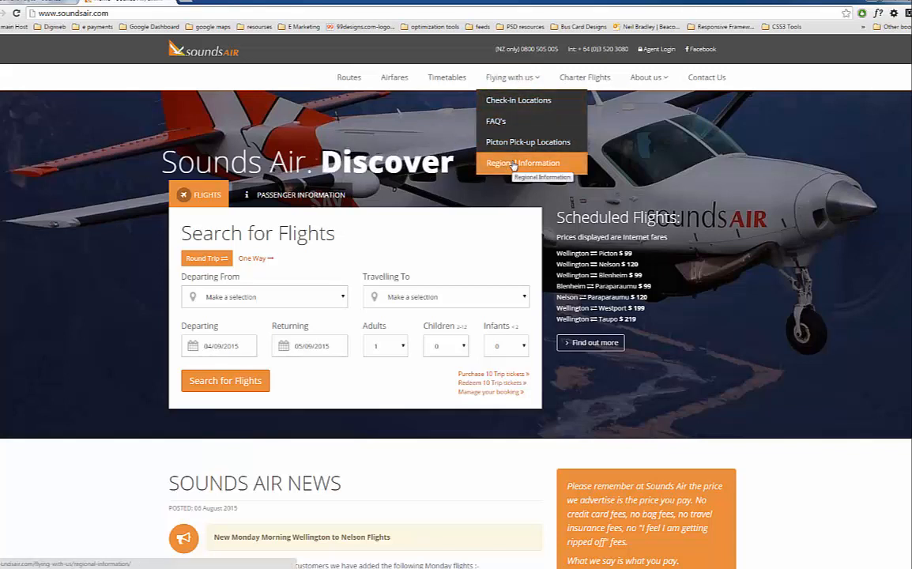
pyautogui.click(49, 3)
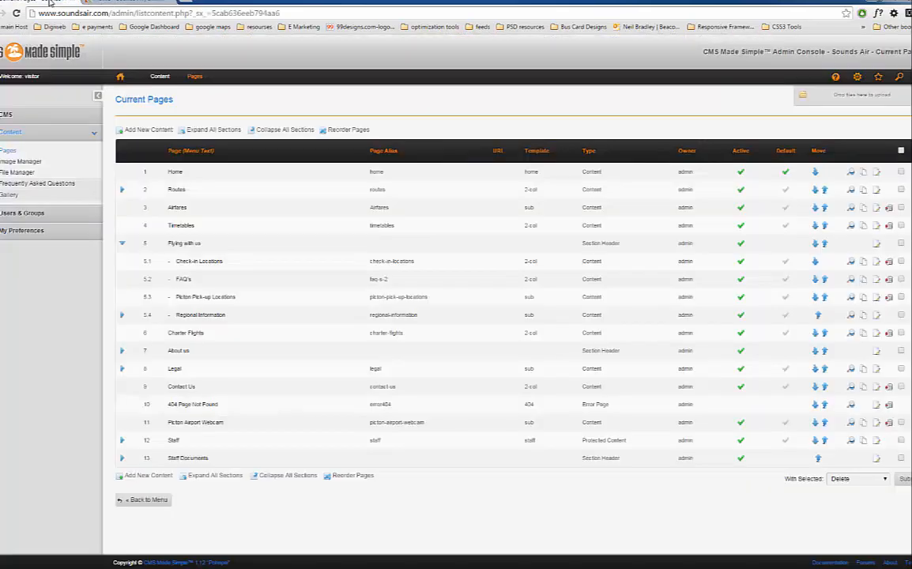
# Open the Working with us page in the About us section for editing
pyautogui.click(122, 243)
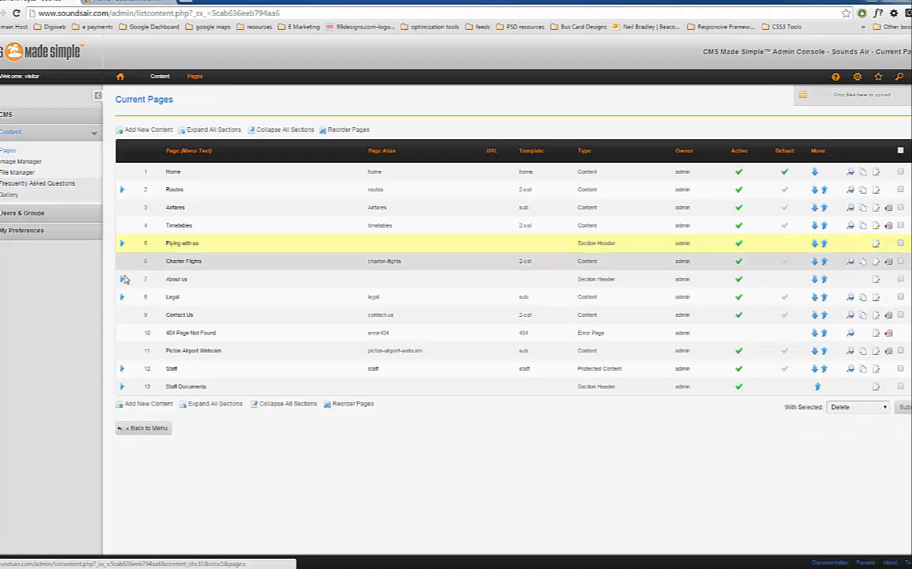
pyautogui.click(122, 279)
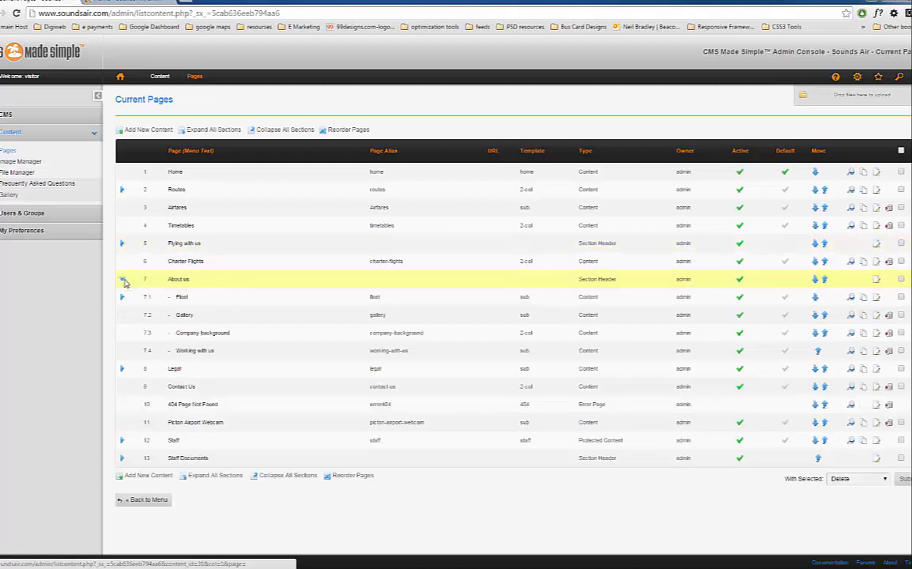
pyautogui.click(196, 352)
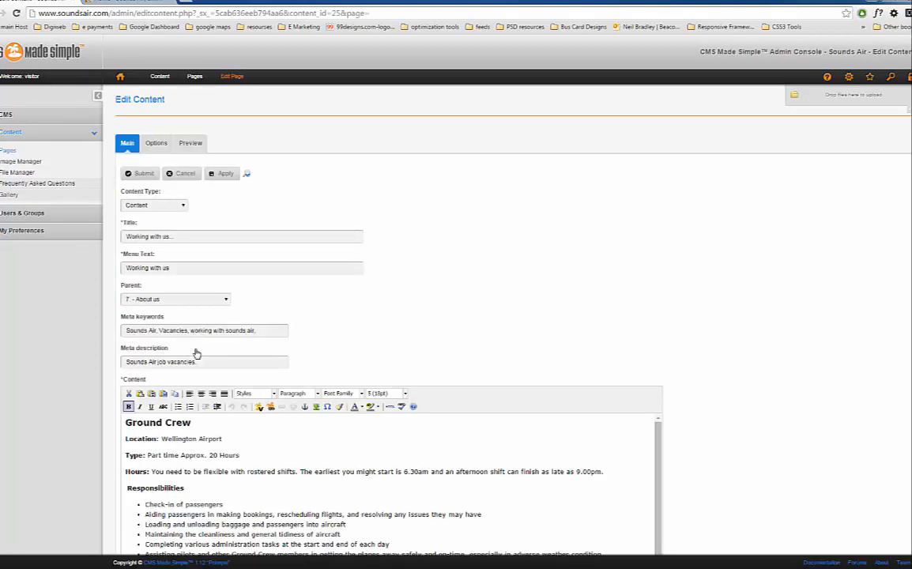
# View the live Working with us page on the public site and return to its content editor
pyautogui.click(121, 4)
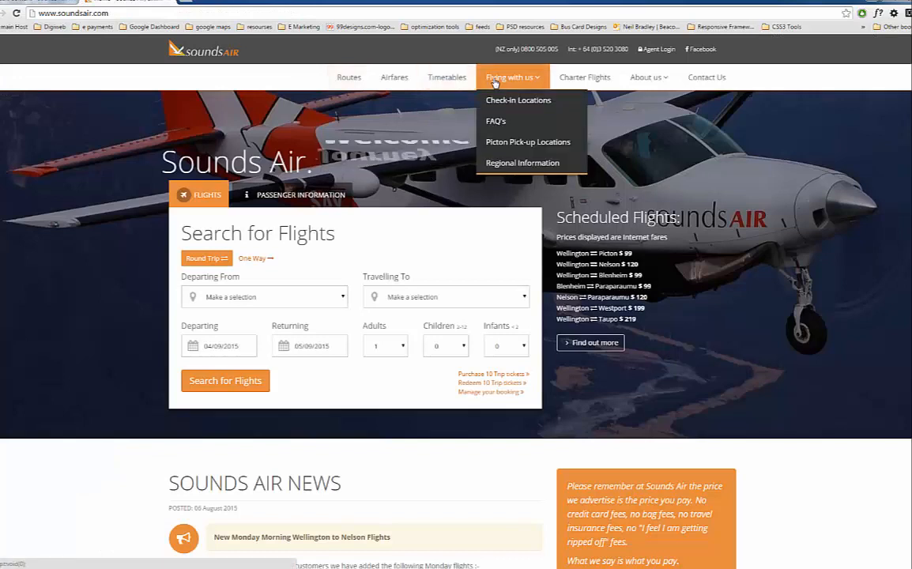
pyautogui.moveTo(647, 79)
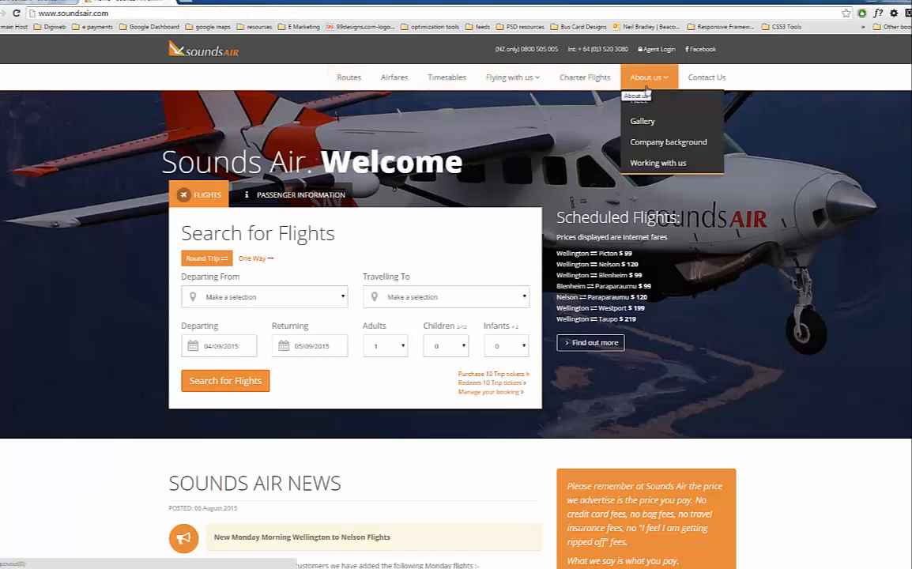
pyautogui.click(656, 163)
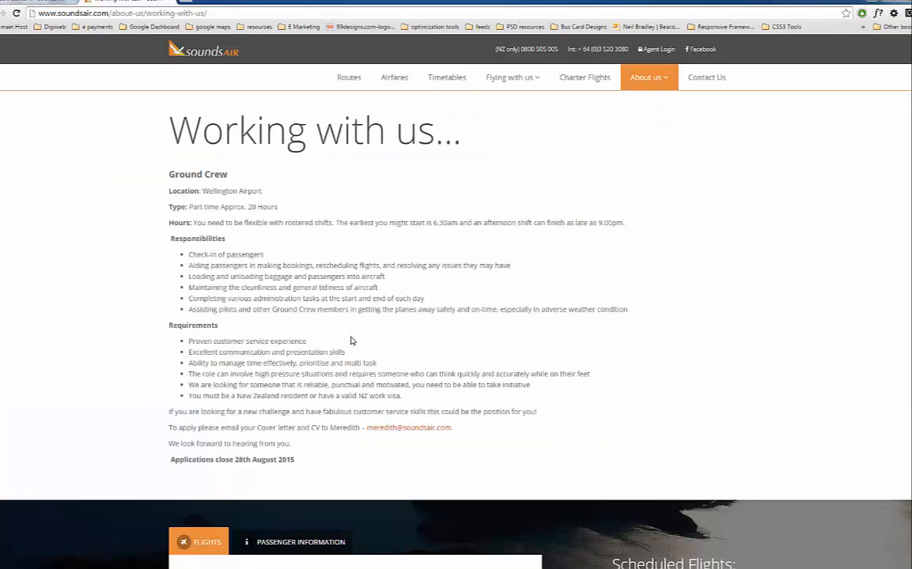
pyautogui.click(60, 6)
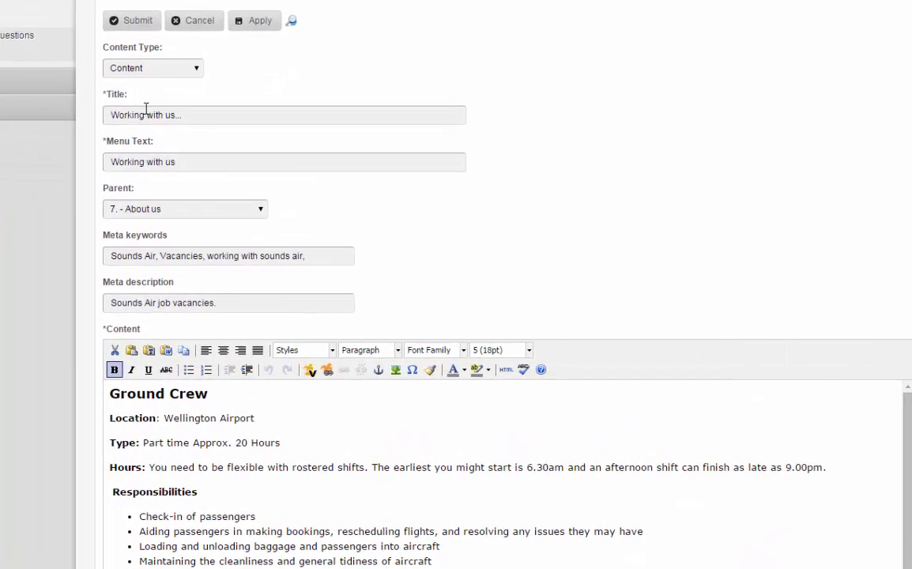
# Compare the Menu Text of the Working with us page with its entry in the public site's About us menu
pyautogui.click(177, 162)
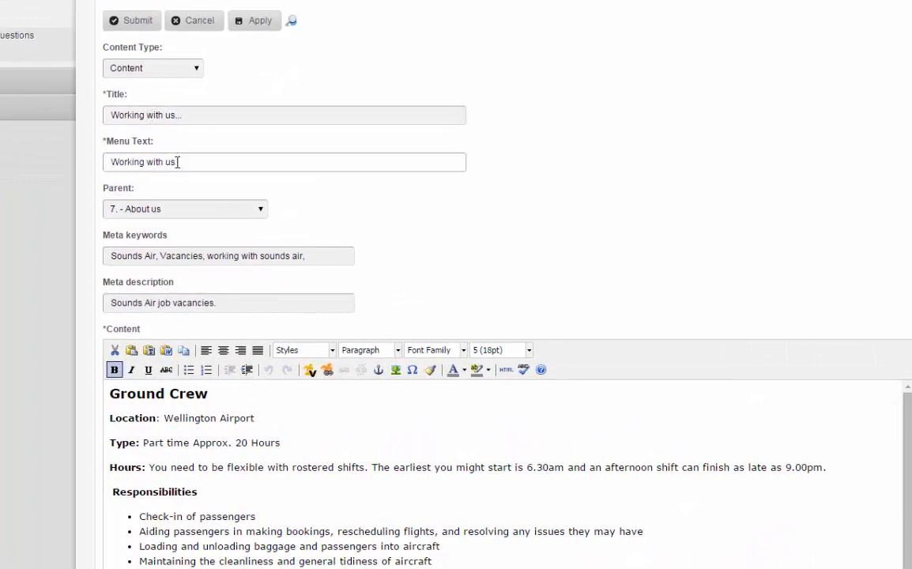
pyautogui.moveTo(190, 162); pyautogui.dragTo(95, 166)
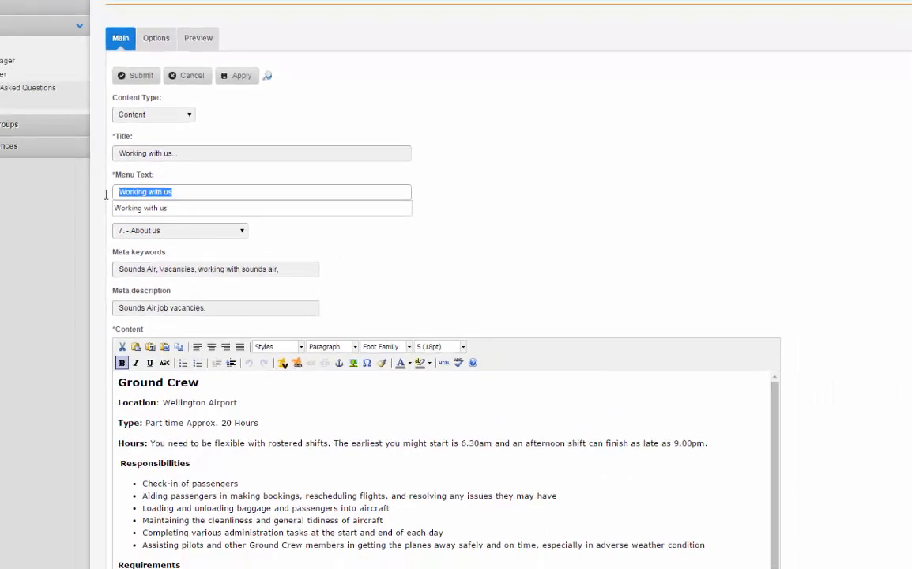
pyautogui.click(125, 3)
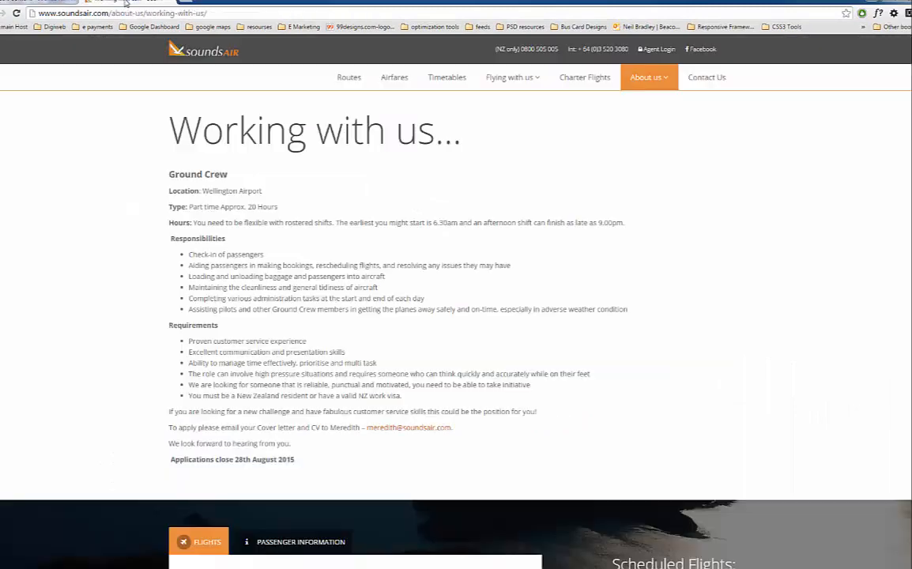
pyautogui.moveTo(648, 79)
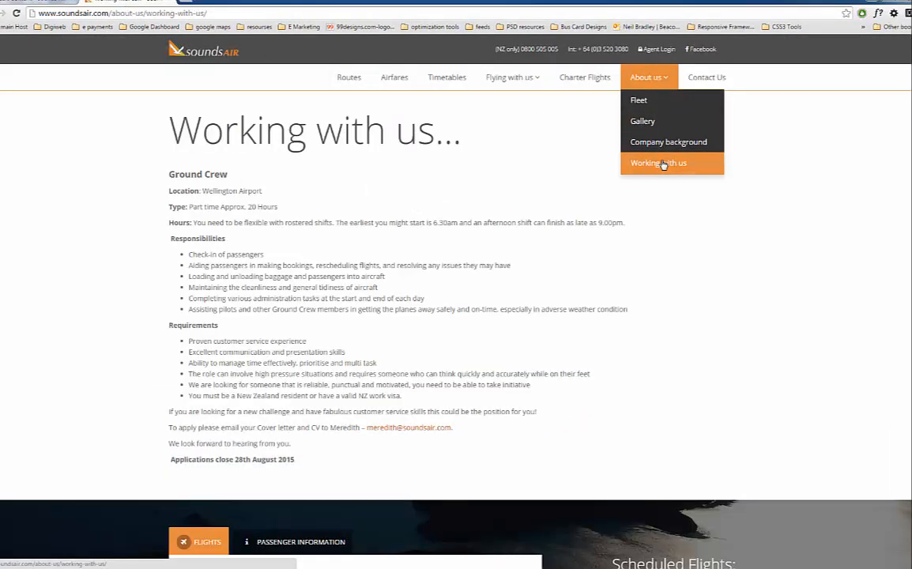
pyautogui.click(66, 4)
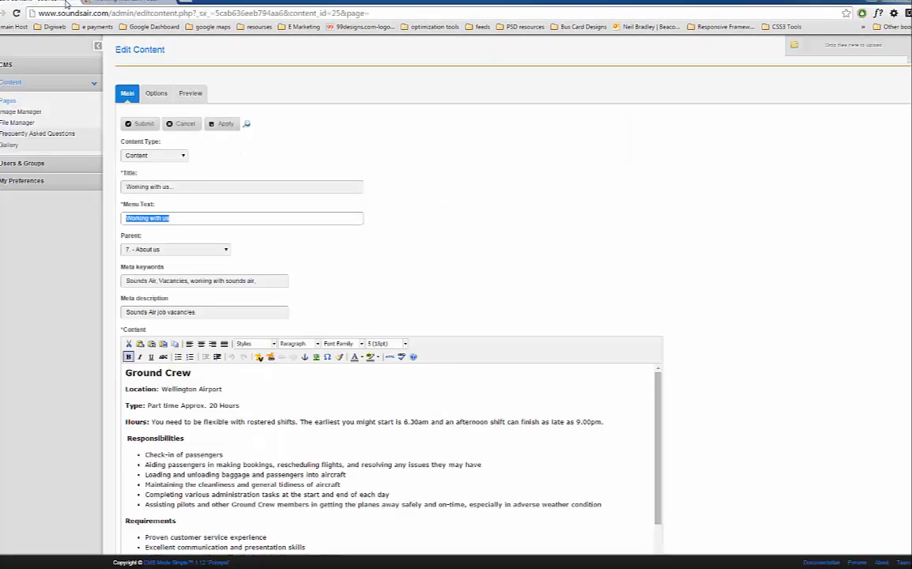
# Compare the Title of the Working with us page with the heading on its live page
pyautogui.moveTo(194, 187); pyautogui.dragTo(118, 184)
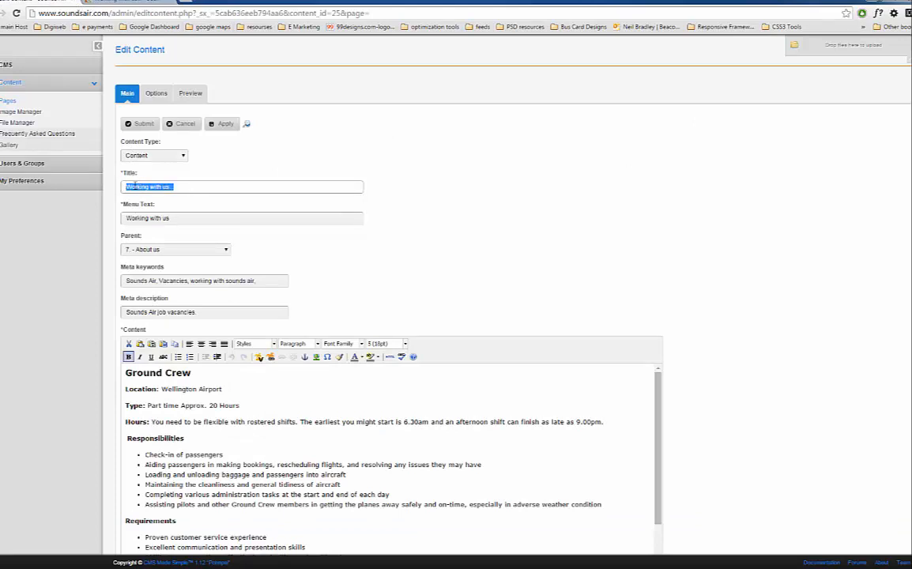
pyautogui.click(123, 2)
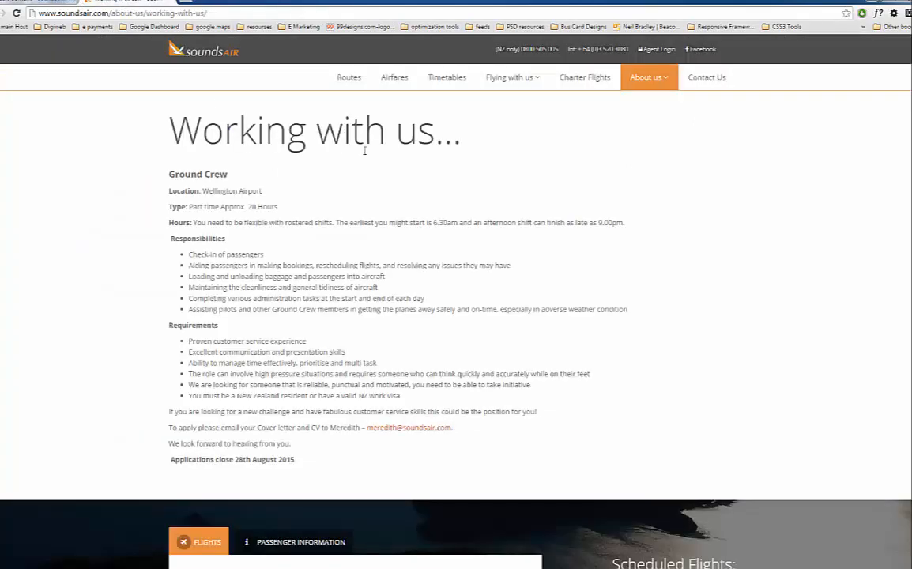
pyautogui.moveTo(456, 135); pyautogui.dragTo(122, 72)
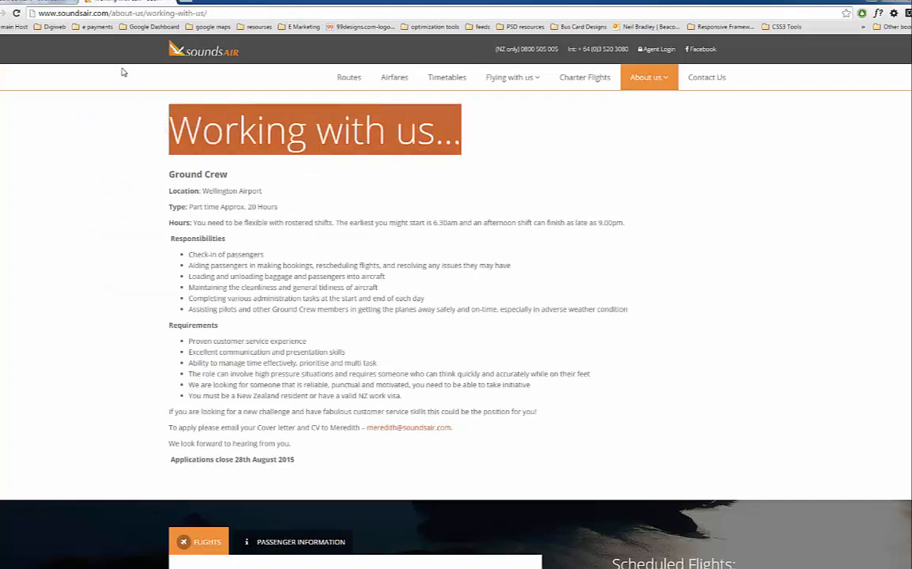
pyautogui.click(58, 4)
pyautogui.click(498, 190)
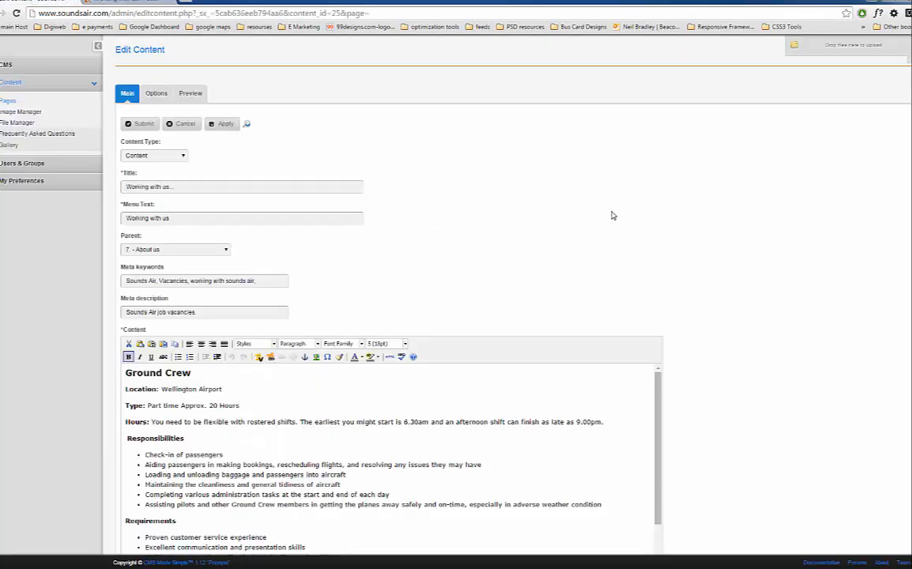
# Examine the available Parent pages for the Working with us page, leaving About us as its parent
pyautogui.scroll(-1, 577, 201)
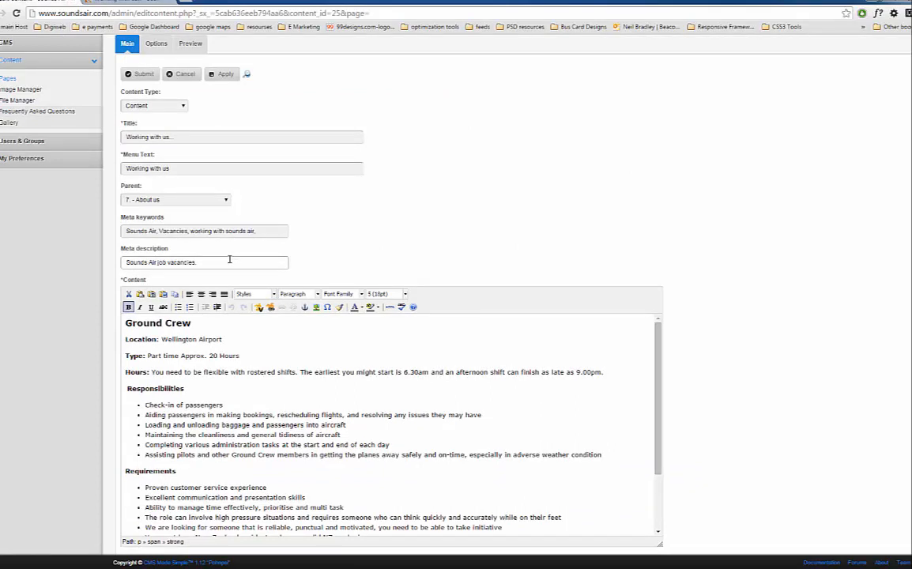
pyautogui.click(226, 202)
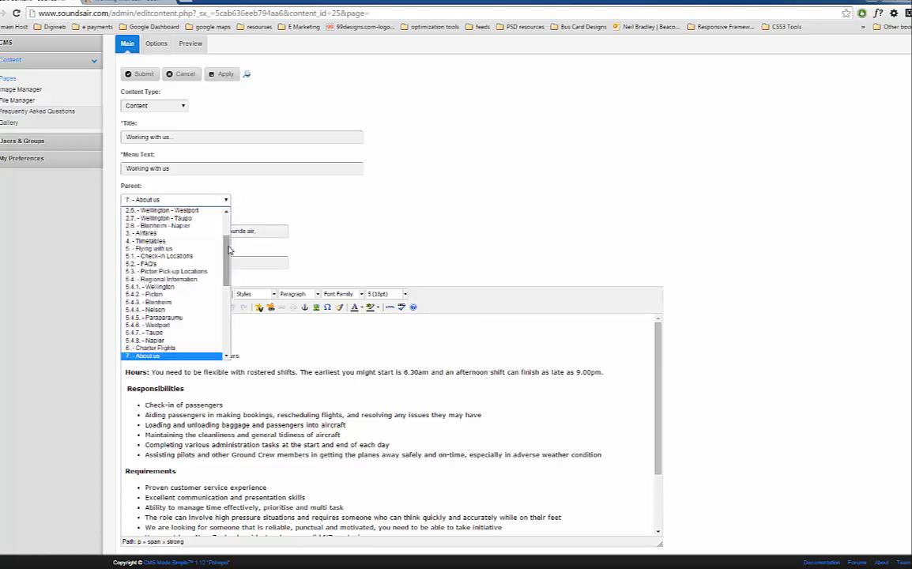
pyautogui.moveTo(228, 249); pyautogui.dragTo(230, 229)
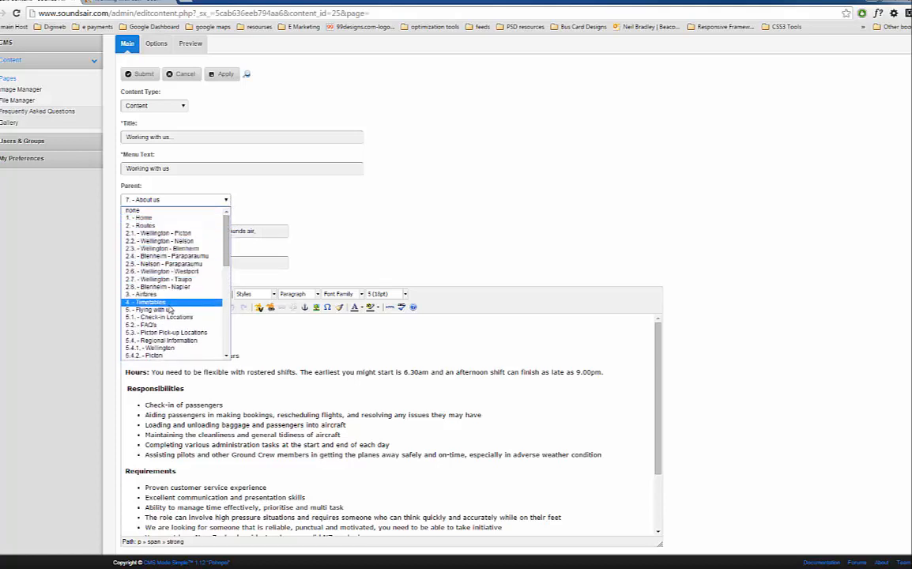
pyautogui.click(335, 251)
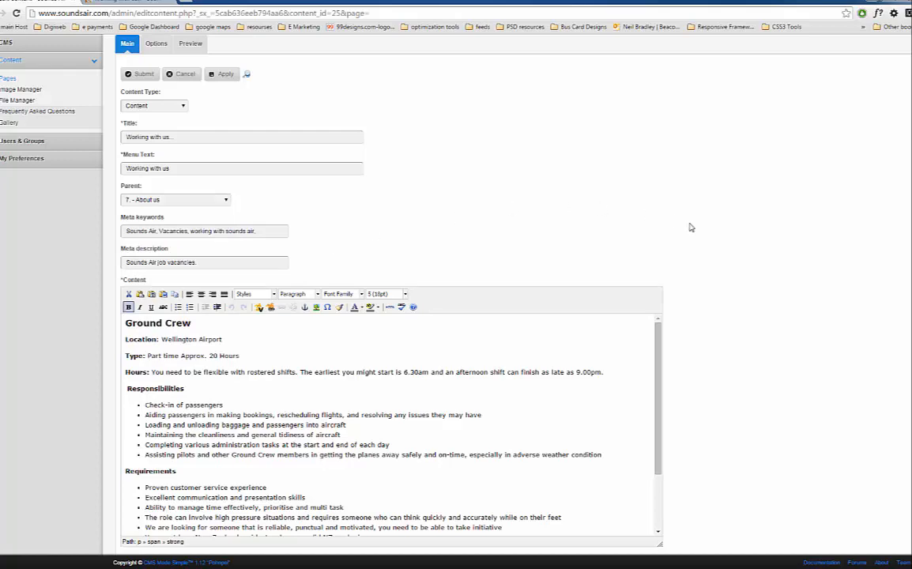
# Append "..." to the "Applications close 28th August 2015" line, apply the change, and check it on the live page
pyautogui.scroll(-2, 732, 241)
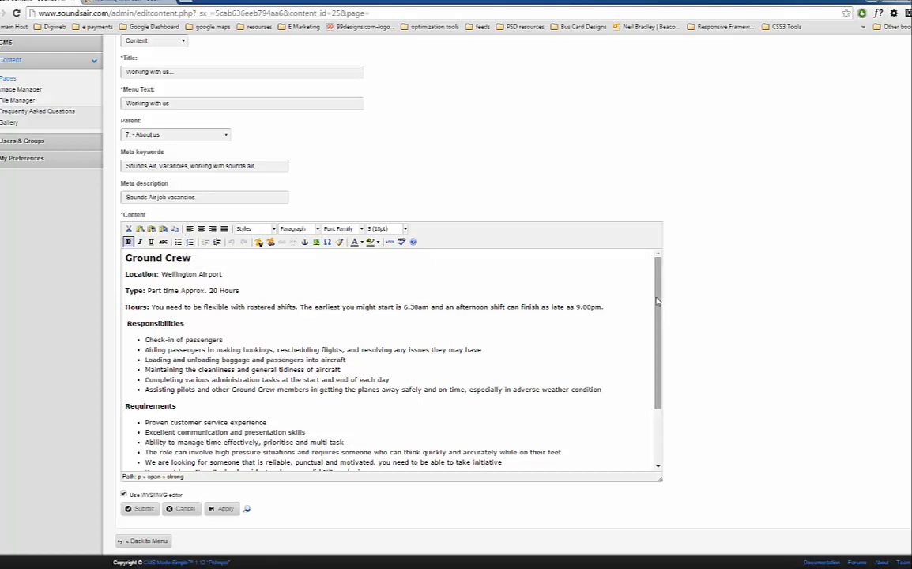
pyautogui.moveTo(658, 319); pyautogui.dragTo(659, 377)
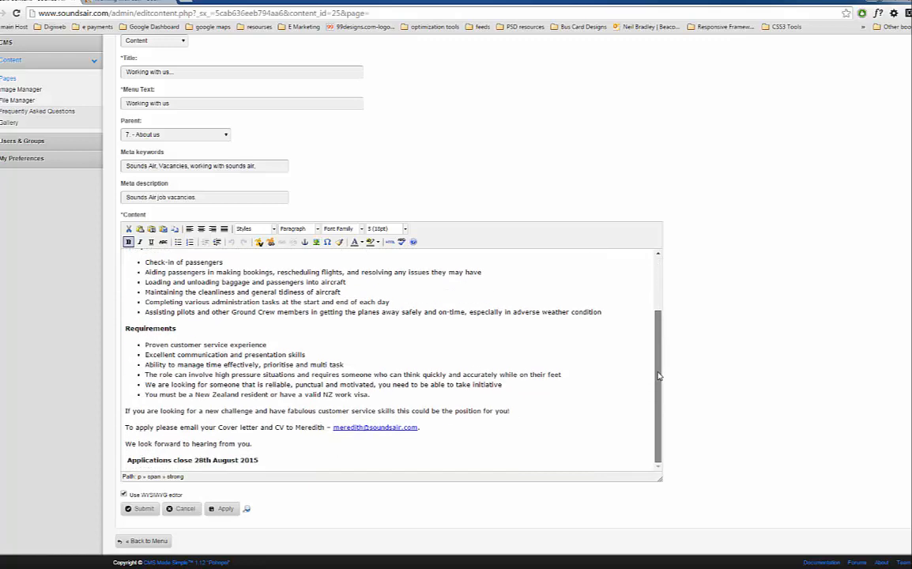
pyautogui.click(266, 460)
pyautogui.write('...')
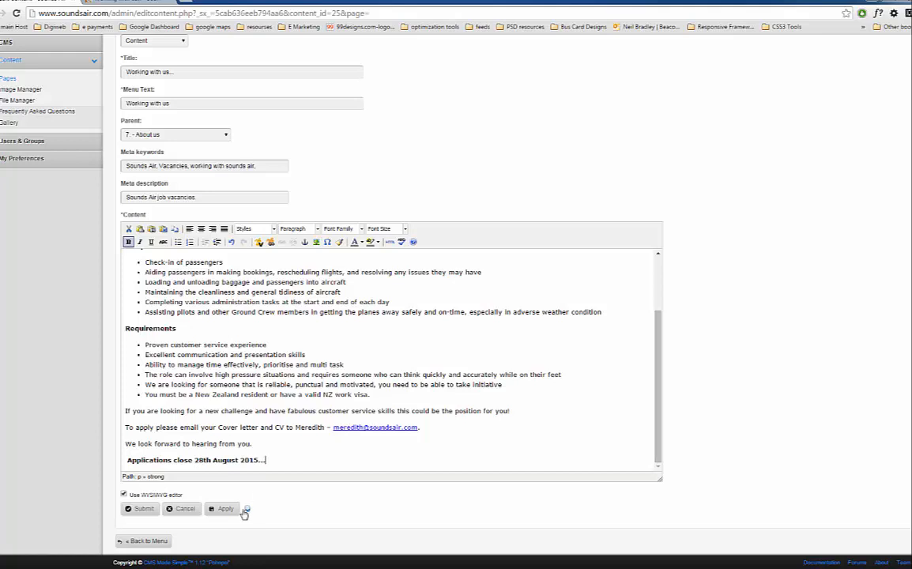
pyautogui.click(226, 512)
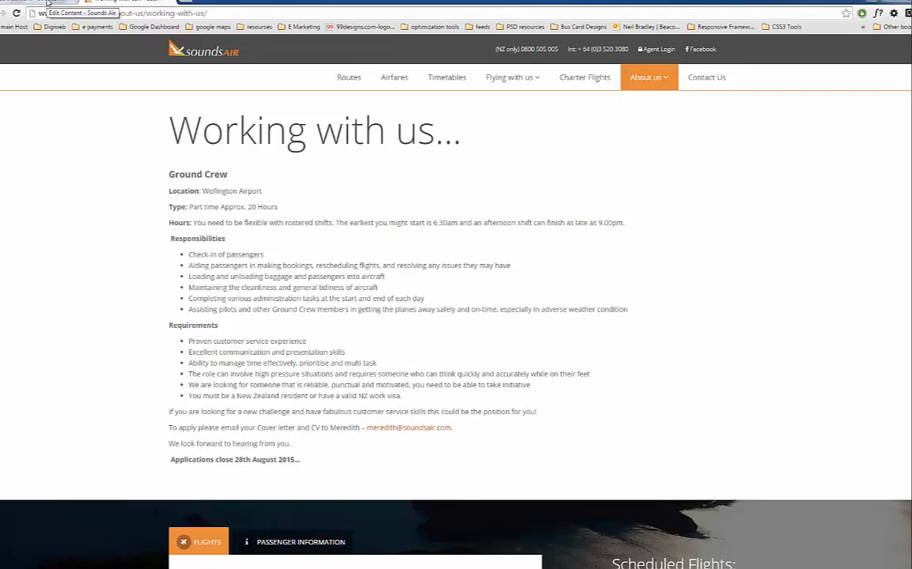
pyautogui.click(48, 5)
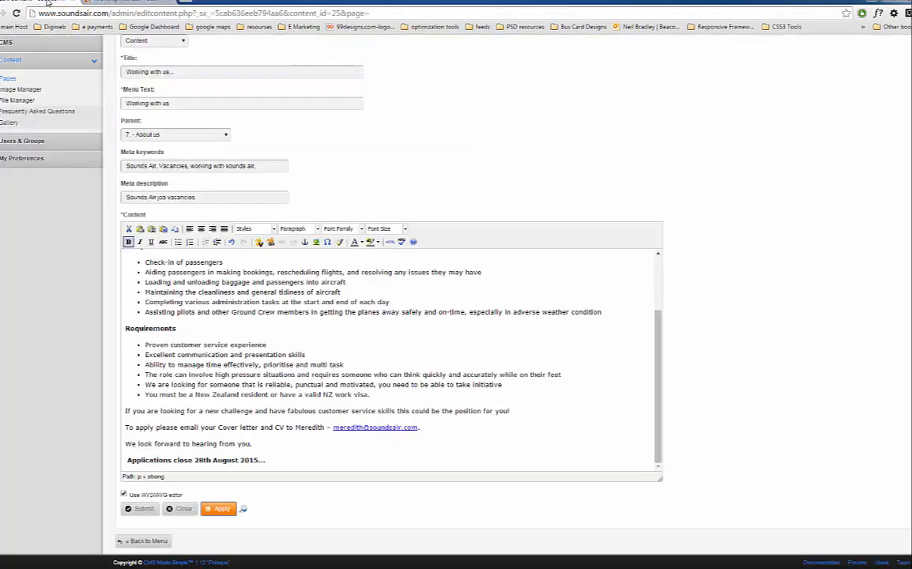
# Remove the "..." from the end of the applications closing line and save the page, closing its editor
pyautogui.click(273, 460)
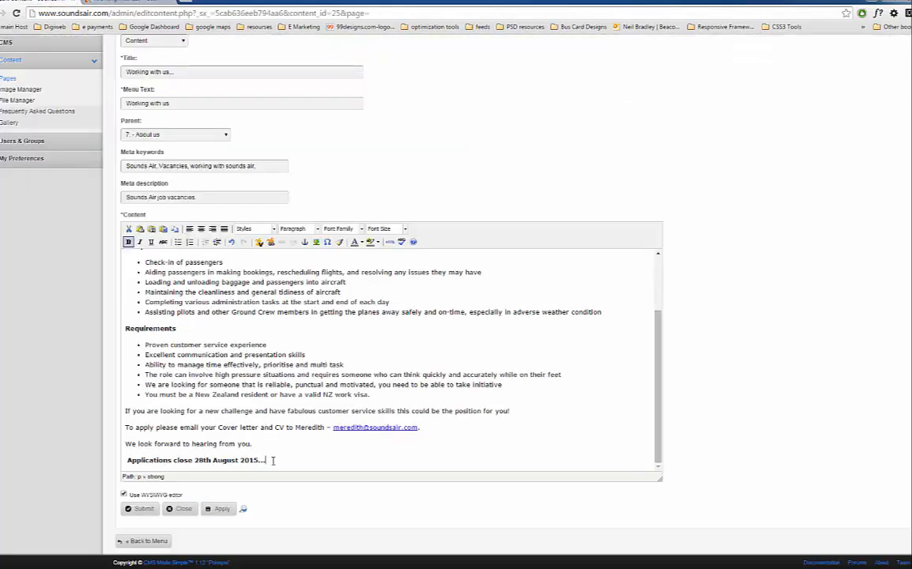
pyautogui.press('BackSpace')
pyautogui.press('BackSpace')
pyautogui.press('BackSpace')
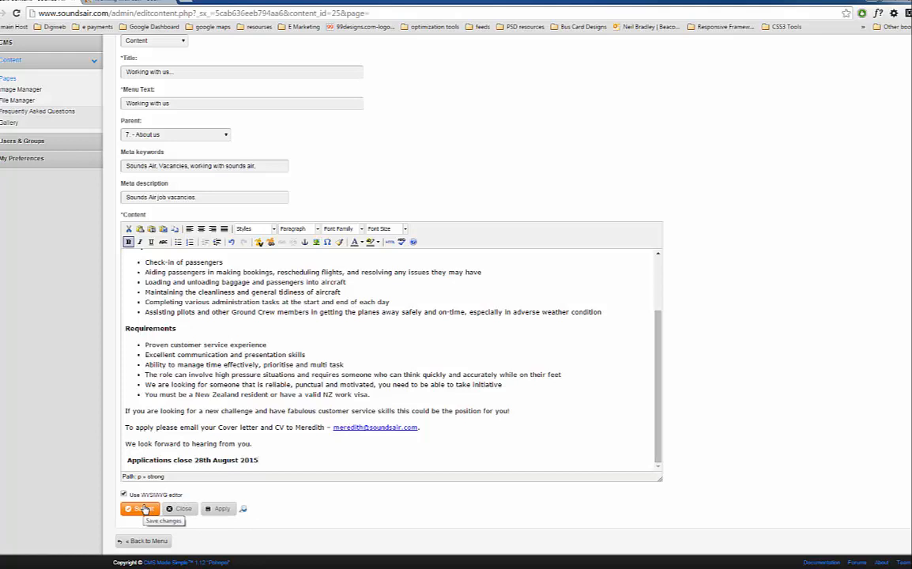
pyautogui.click(144, 511)
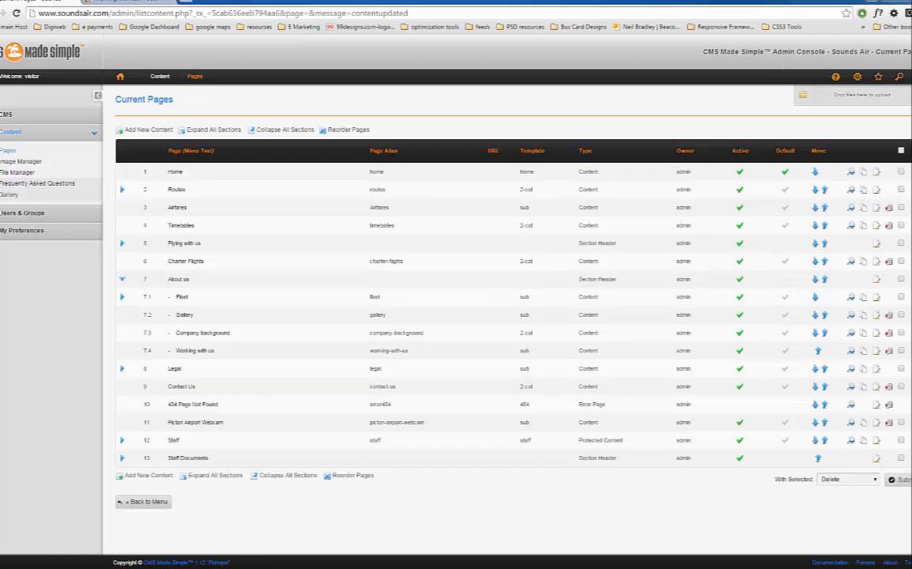
# Check the order of the About us submenu on the public site and return to the admin page list
pyautogui.click(138, 3)
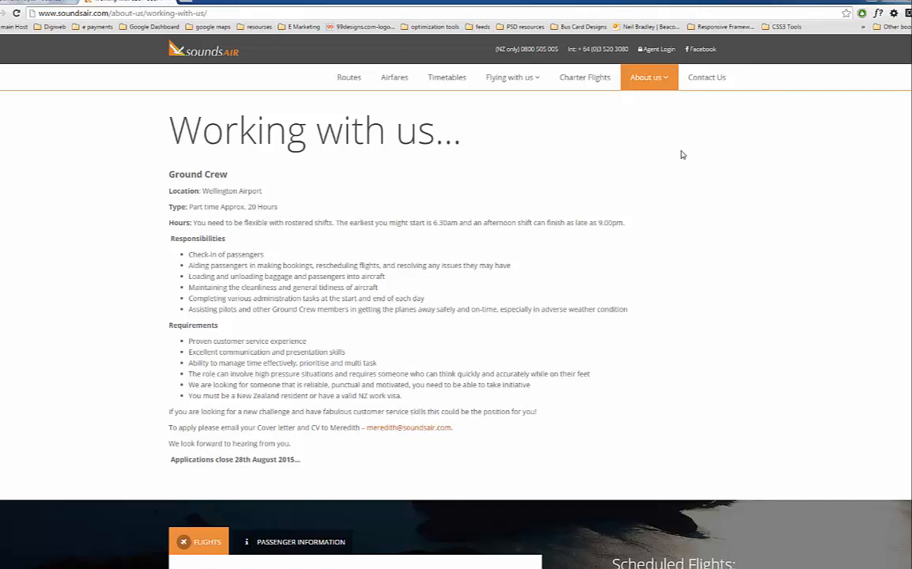
pyautogui.moveTo(640, 79)
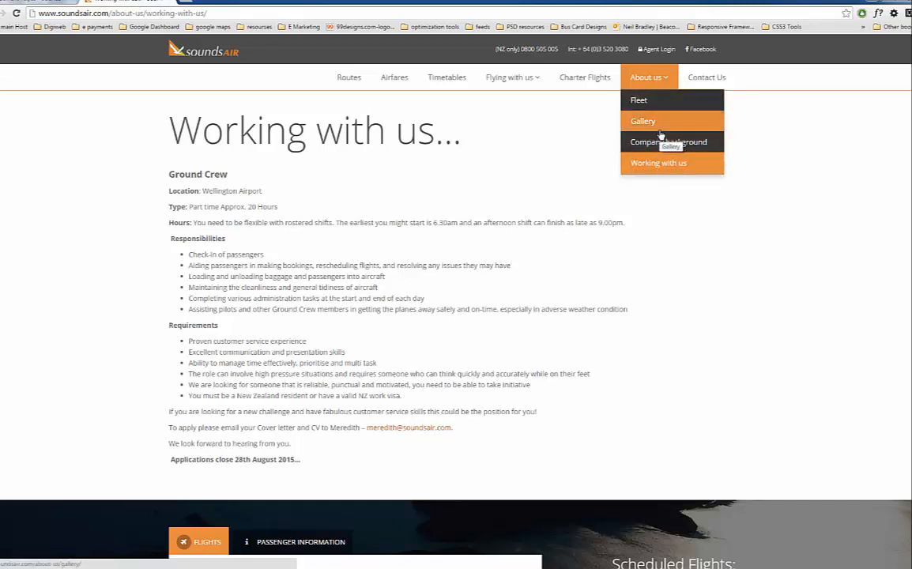
pyautogui.click(48, 5)
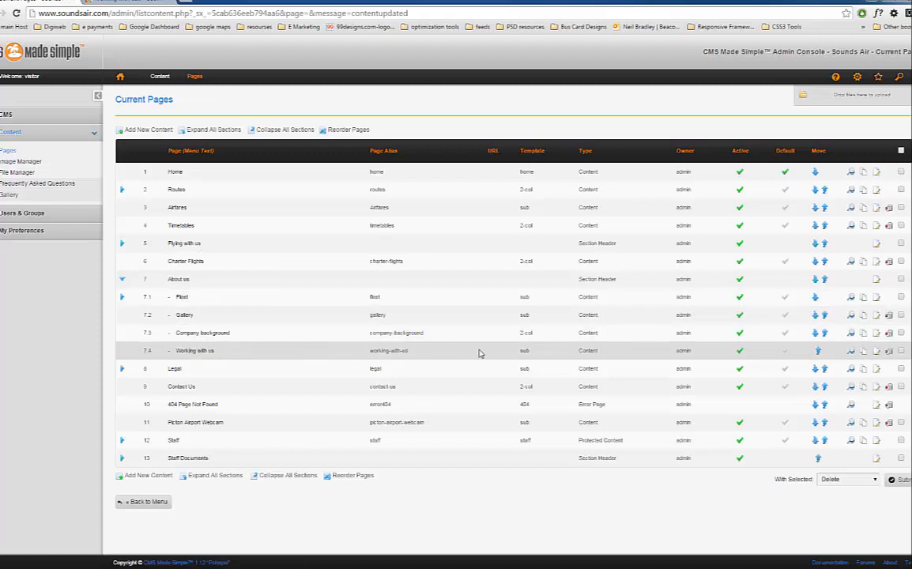
# Move Working with us above Company background in the page list and check the About us menu on the reloaded live site
pyautogui.click(819, 353)
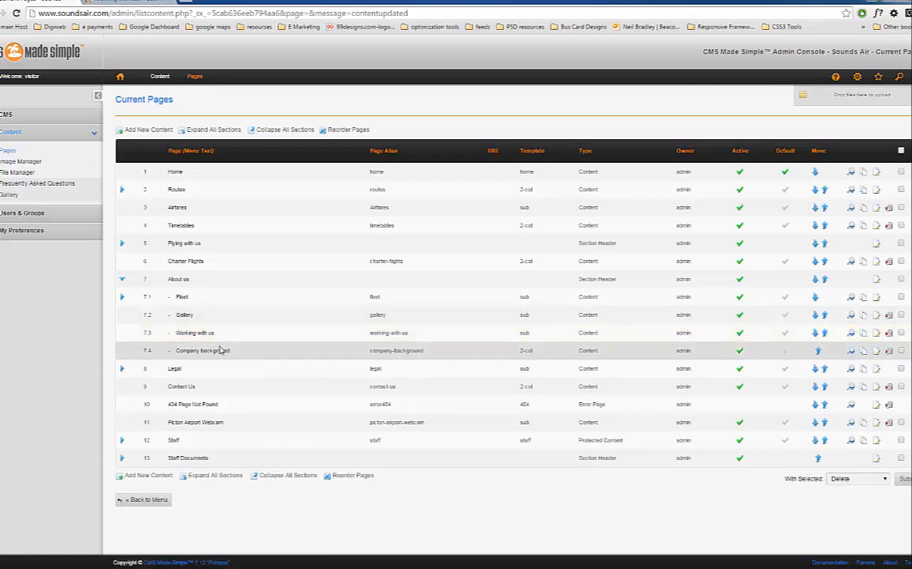
pyautogui.click(115, 3)
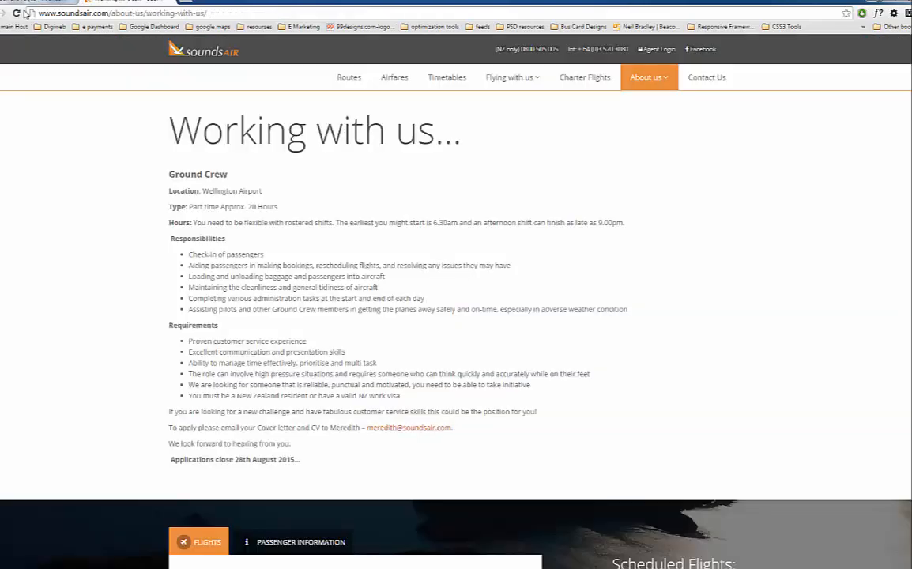
pyautogui.click(22, 15)
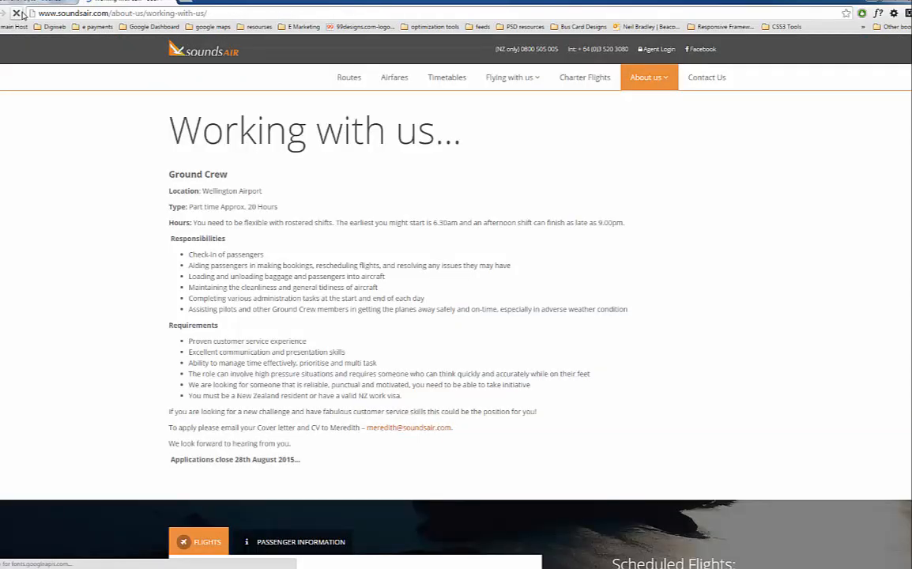
pyautogui.moveTo(658, 89)
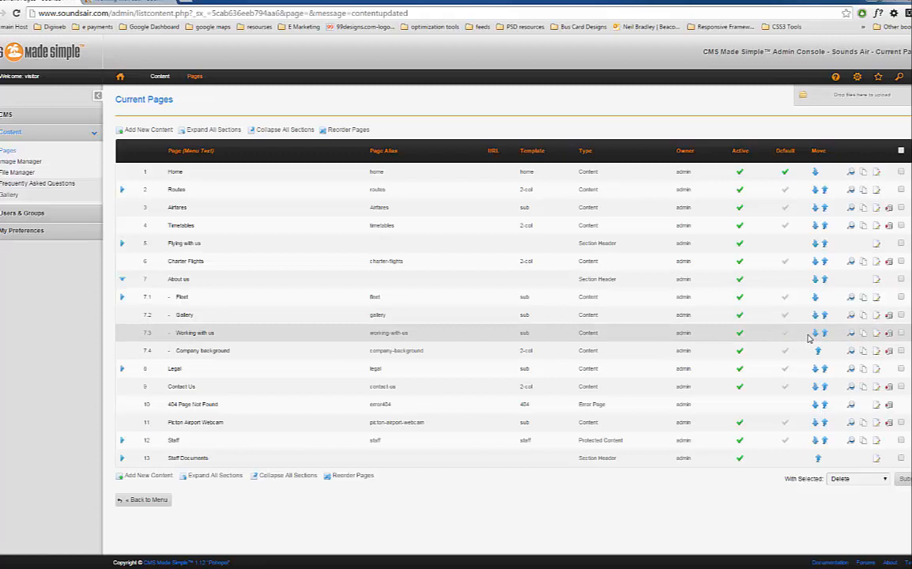
# Use Reorder Pages to place Company background above Working with us under About us, and submit the new order
pyautogui.click(346, 130)
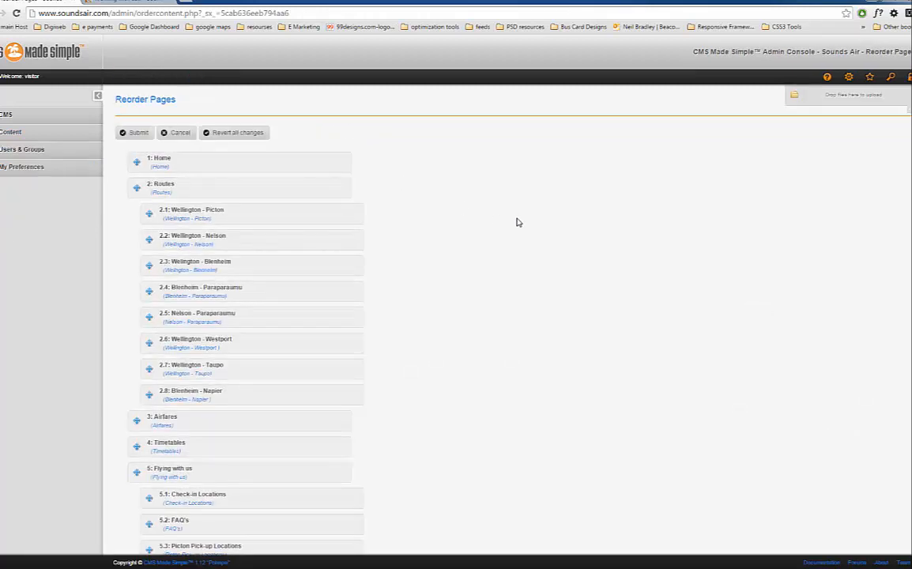
pyautogui.scroll(-6, 529, 201)
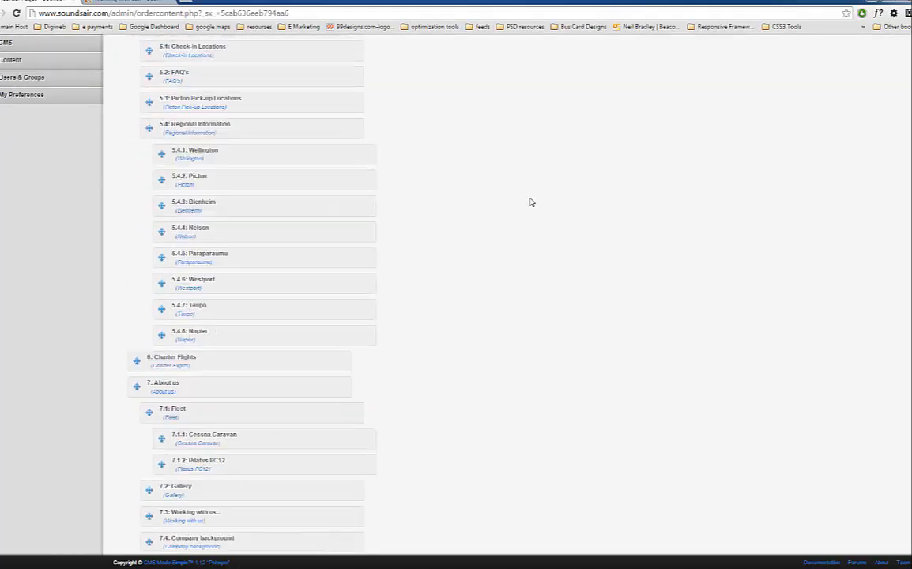
pyautogui.scroll(-3, 530, 202)
pyautogui.scroll(-3, 530, 202)
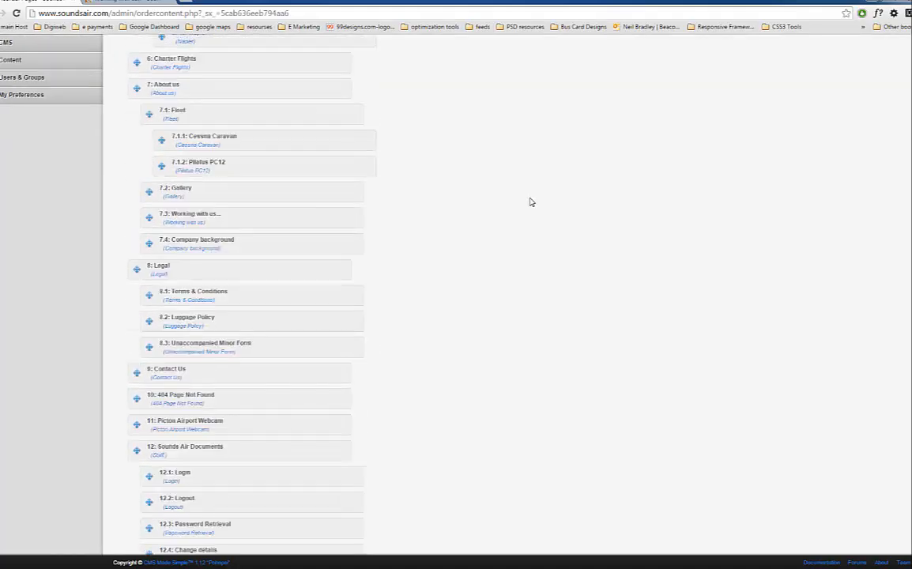
pyautogui.scroll(3, 531, 202)
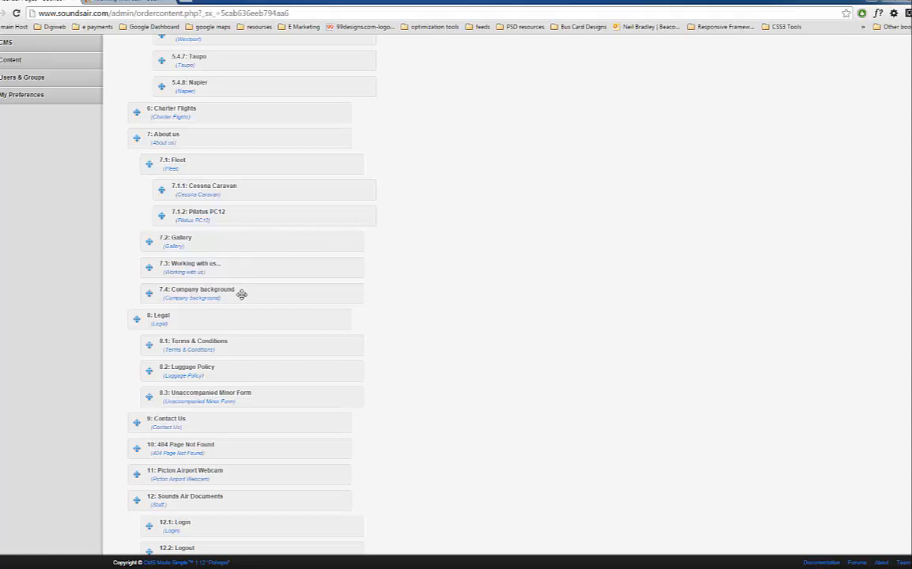
pyautogui.moveTo(241, 294); pyautogui.dragTo(240, 266)
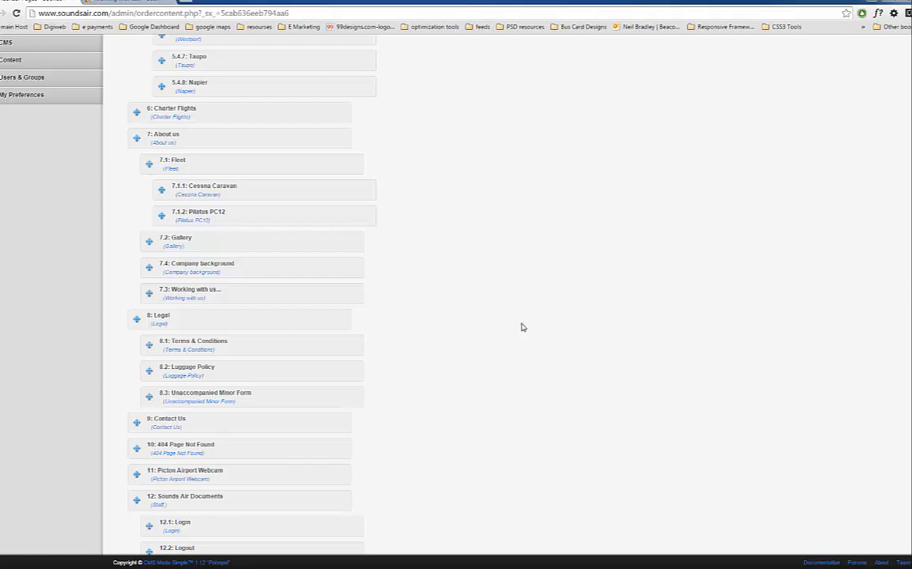
pyautogui.scroll(4, 551, 329)
pyautogui.scroll(3, 553, 329)
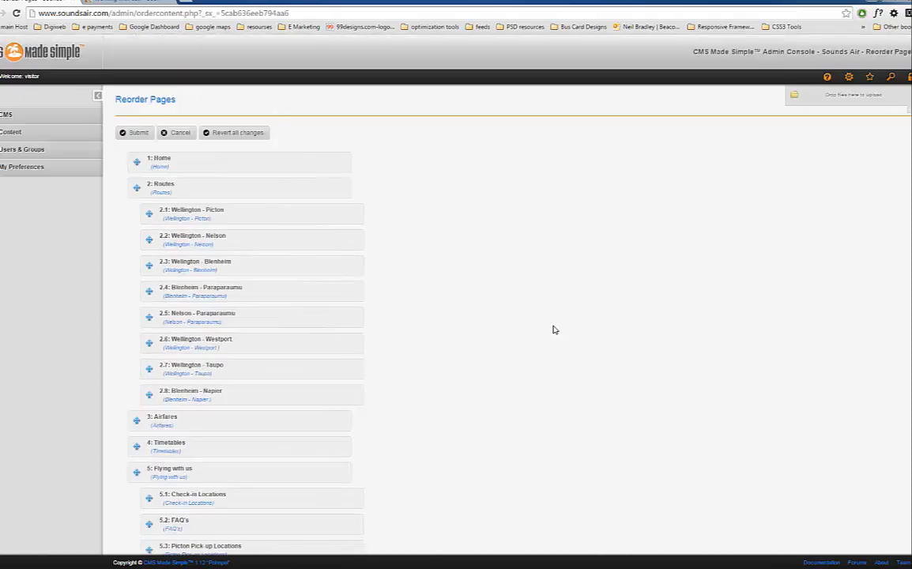
pyautogui.click(137, 133)
pyautogui.click(138, 134)
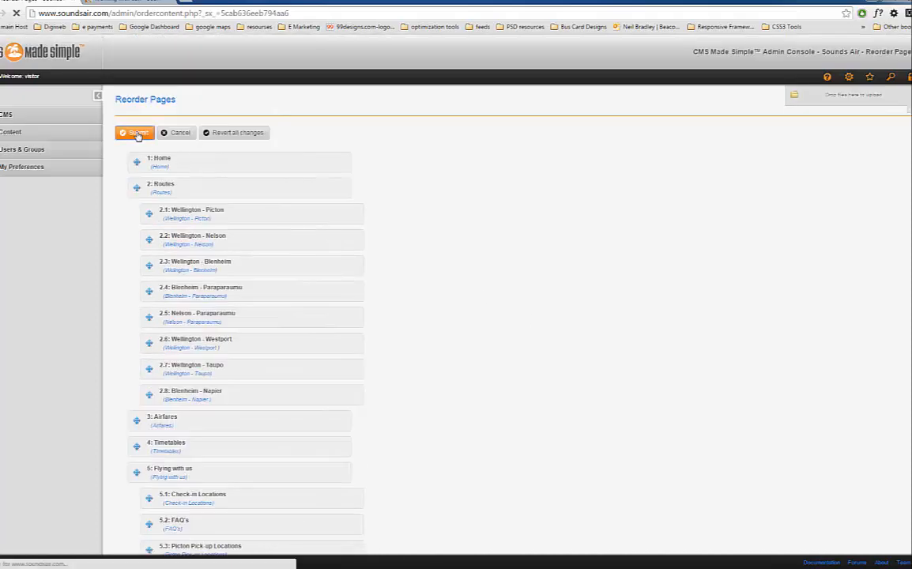